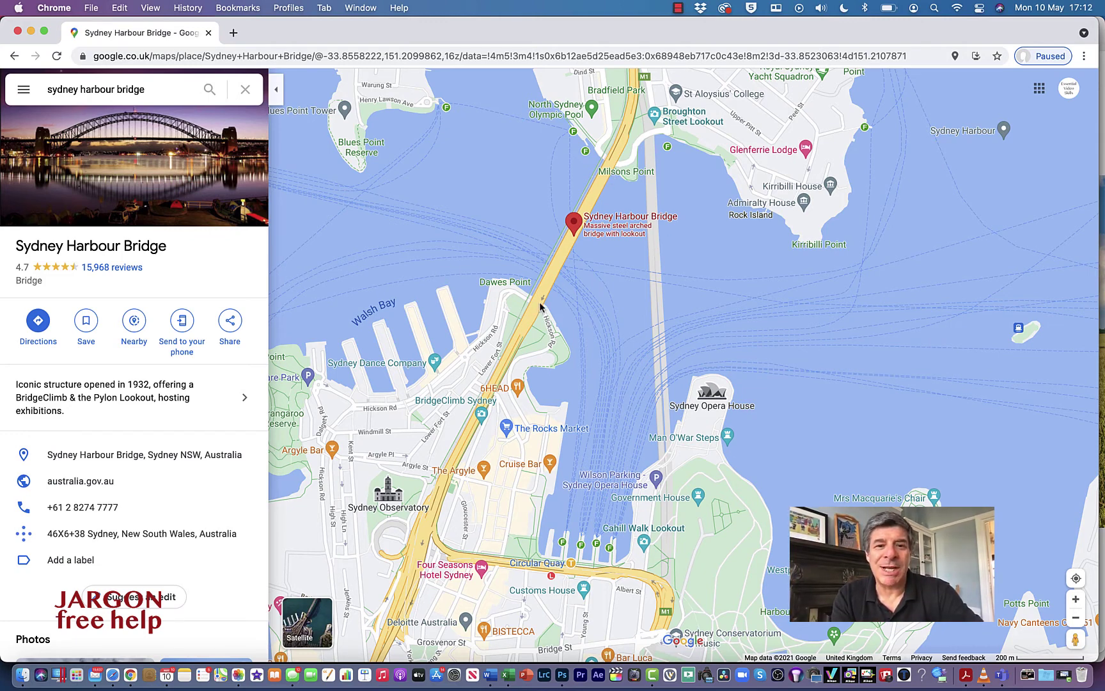
Step: Start a distance measurement at Milsons Point, then remove its start point
mouse_move(708, 391)
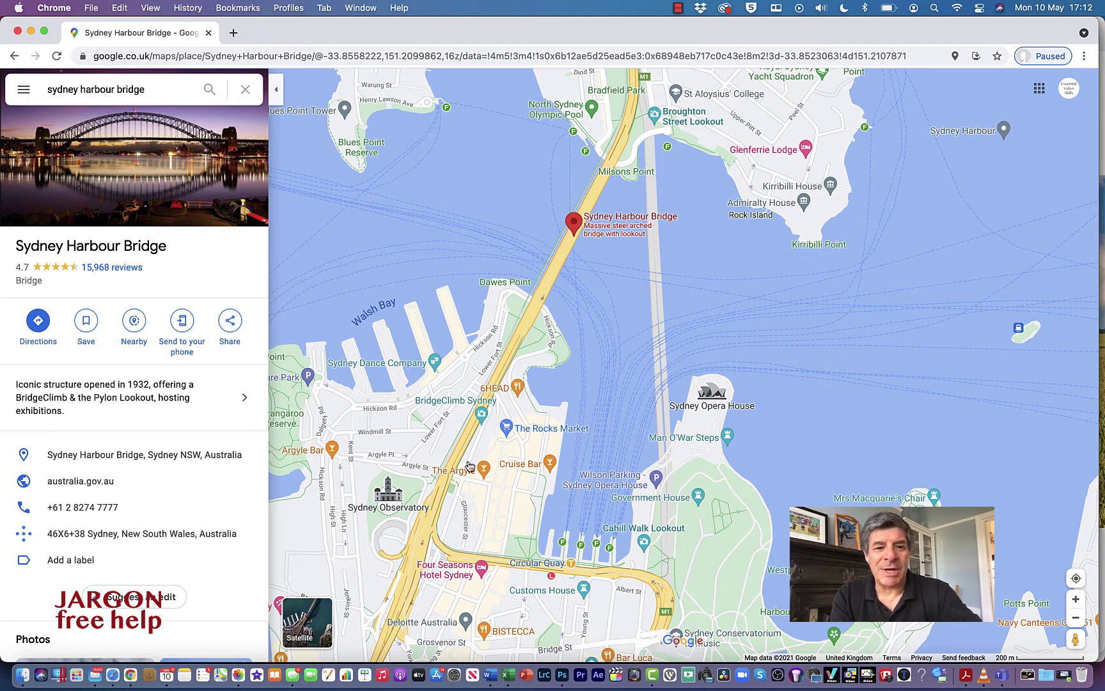
mouse_move(458, 476)
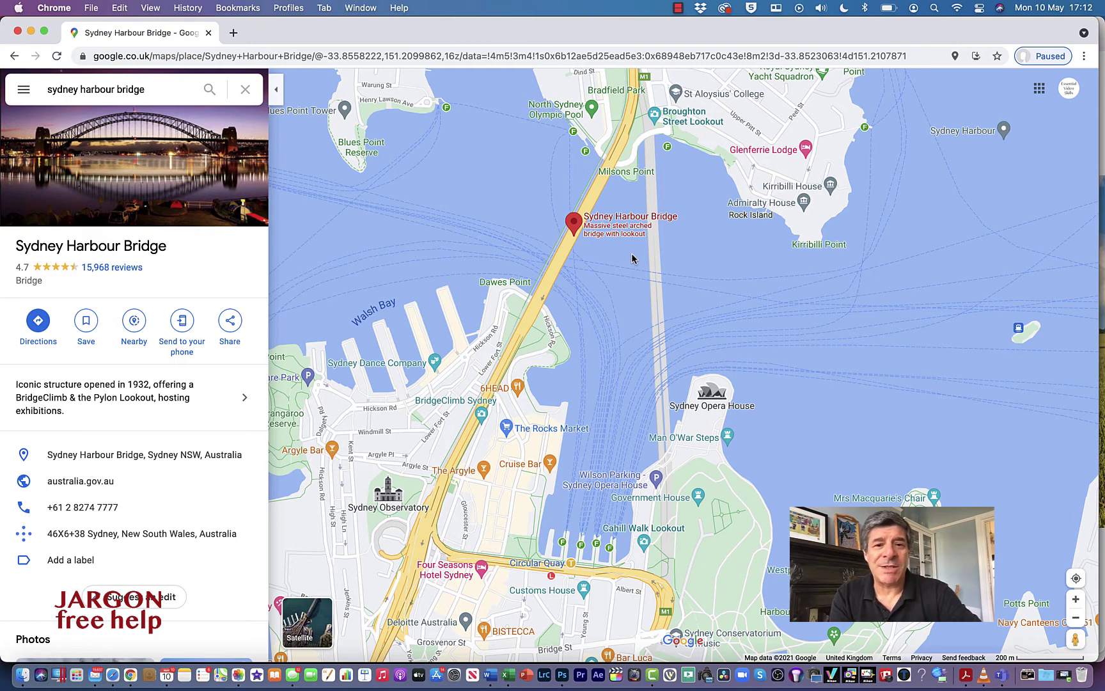
left_click_drag(608, 161, 607, 167)
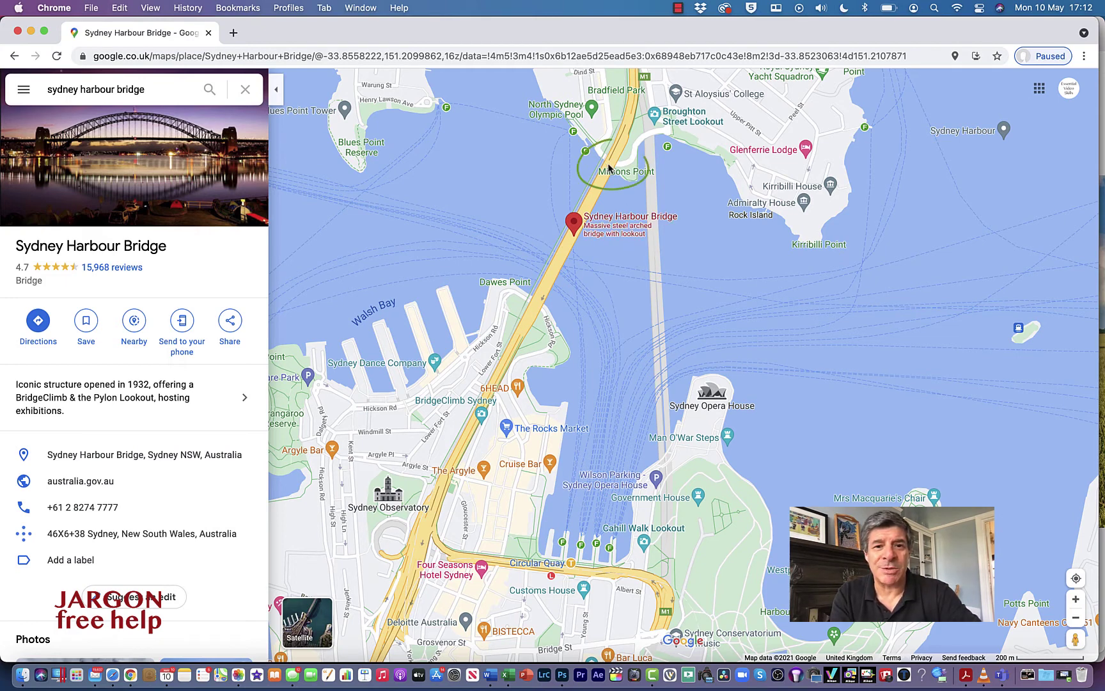
right_click(610, 168)
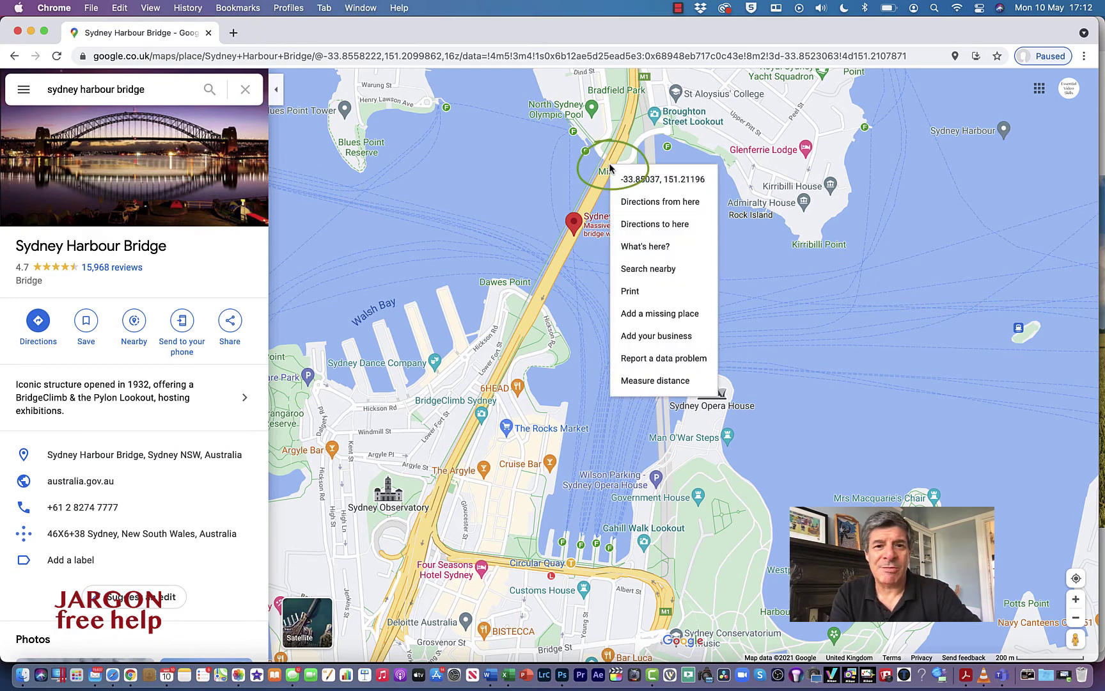
left_click(637, 382)
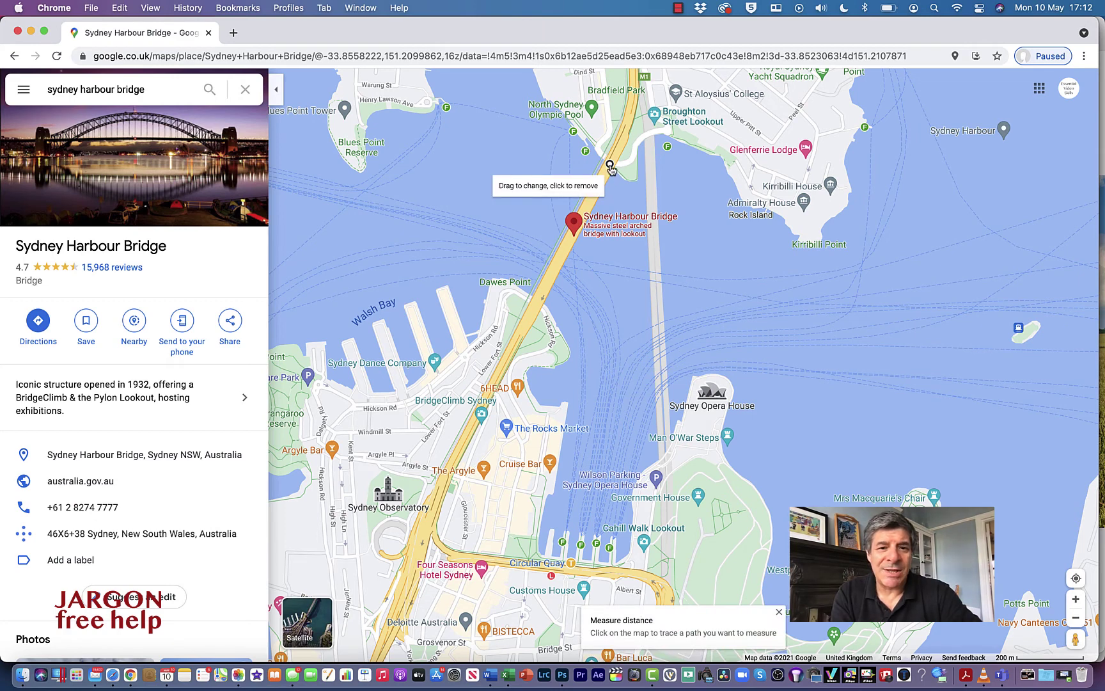
left_click_drag(611, 167, 613, 167)
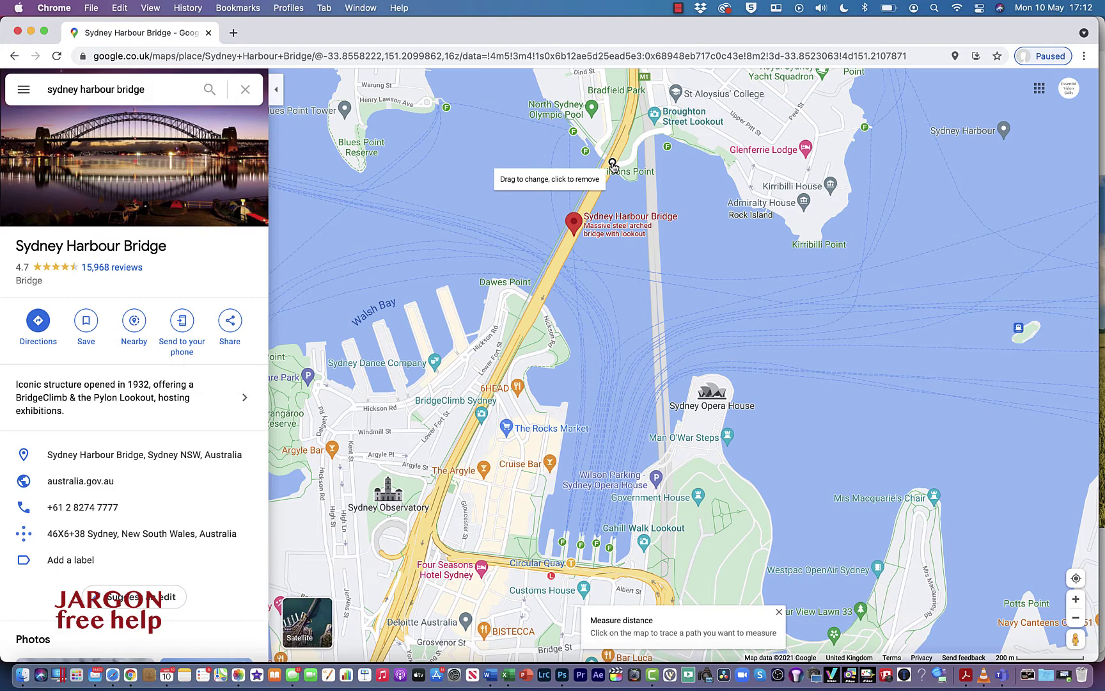
left_click(613, 165)
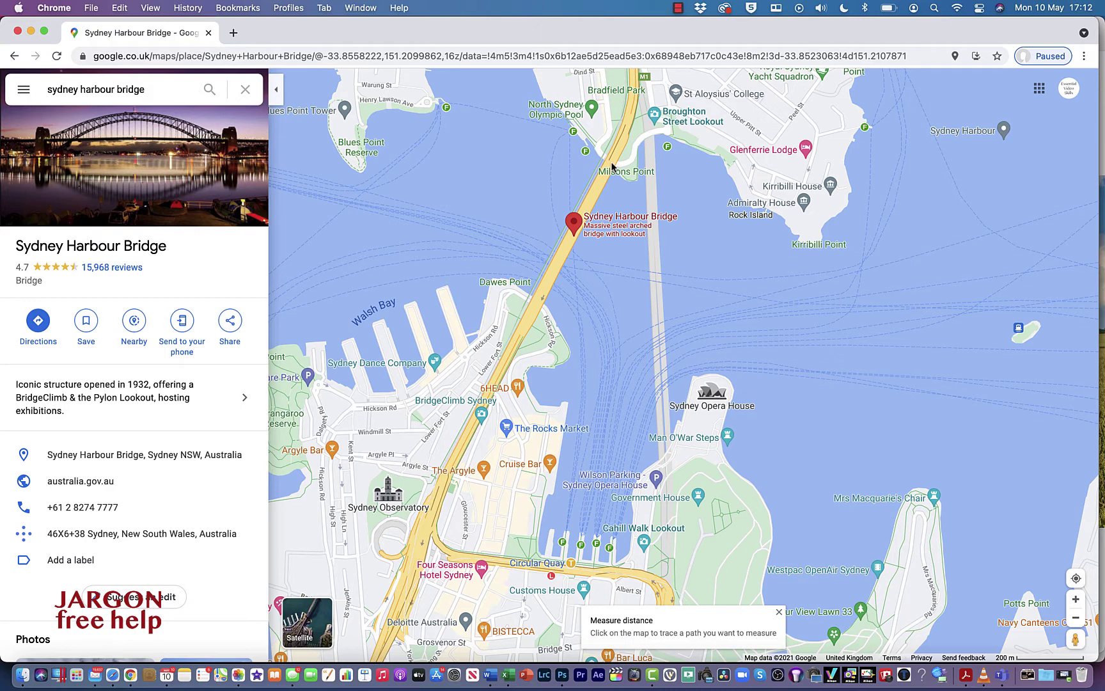
Step: Clear the measurement and begin a new one from Milsons Point
right_click(613, 166)
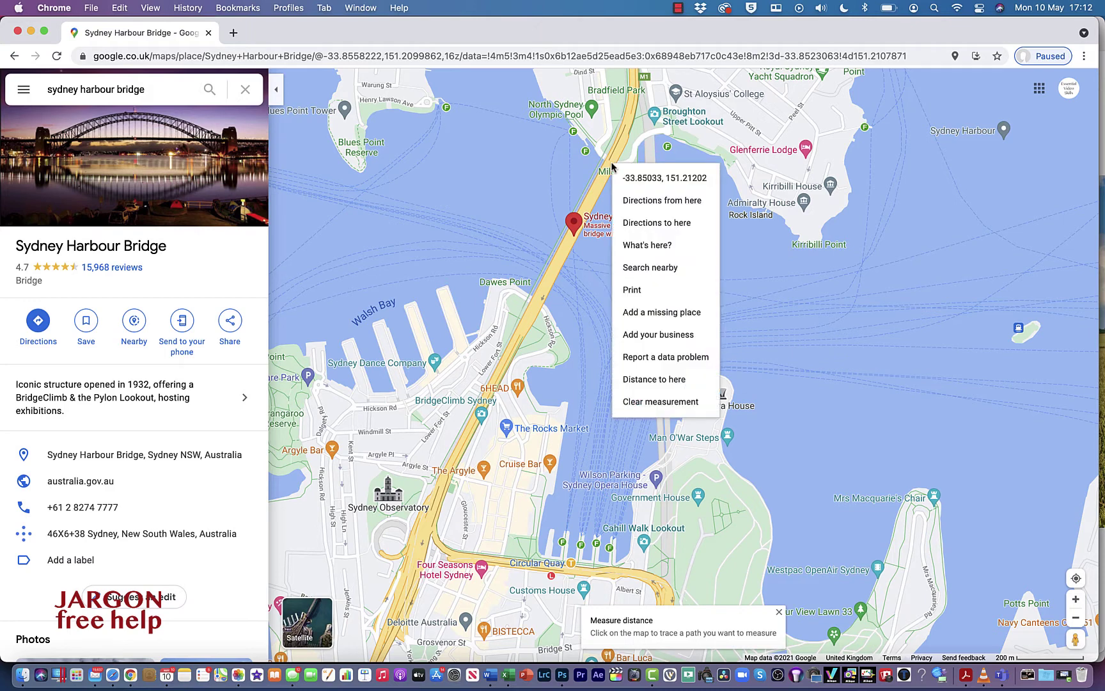
left_click(647, 402)
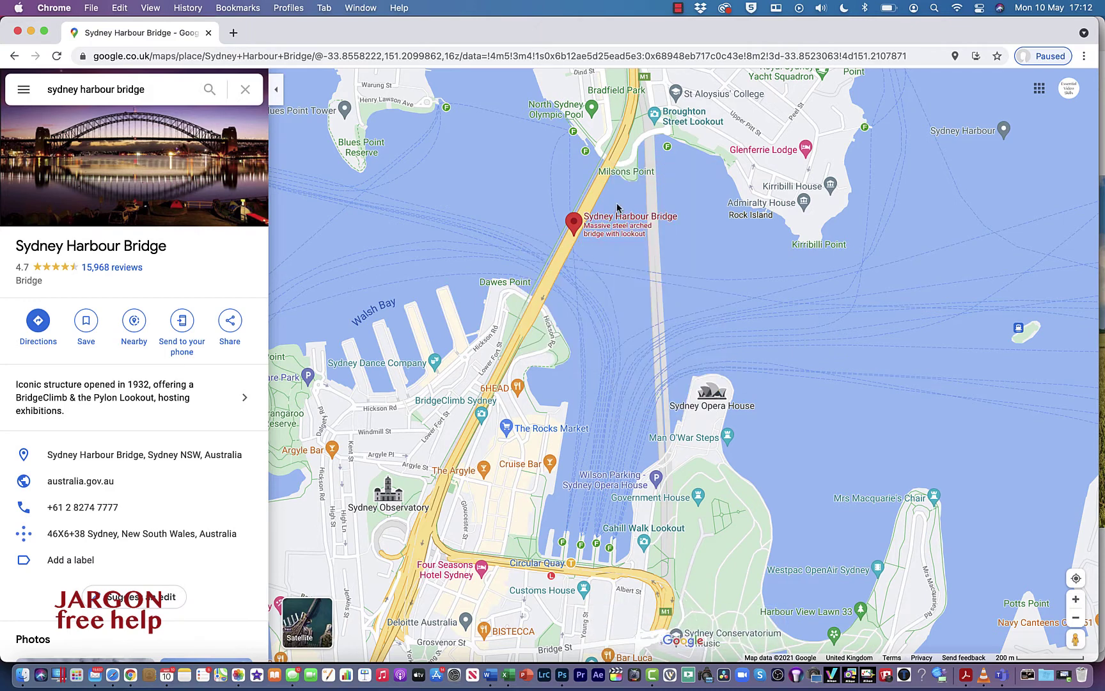
right_click(611, 166)
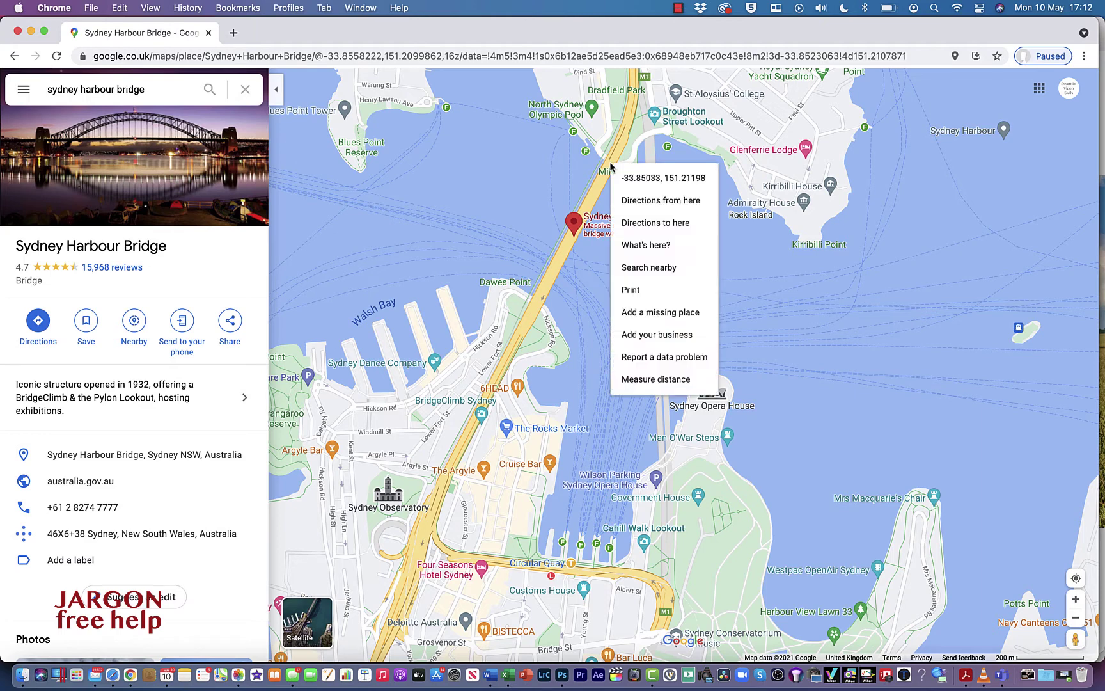
left_click(641, 387)
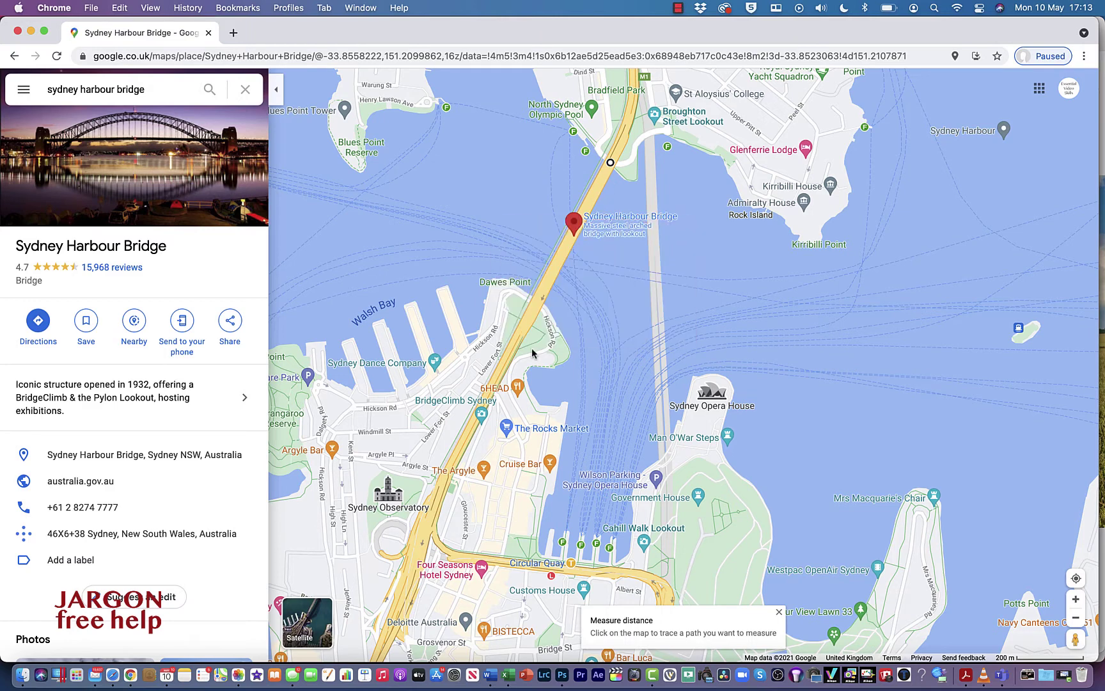
Step: End the bridge line at Dawes Point (469.75 m) and check it in feet, then metres
left_click(538, 302)
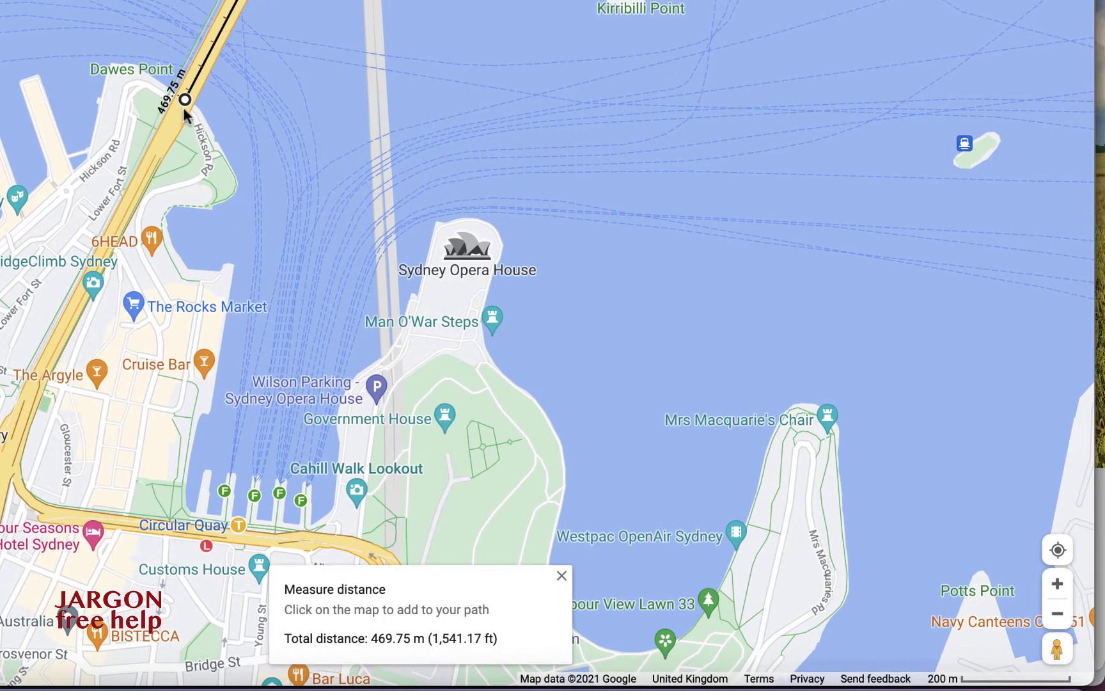
left_click(983, 682)
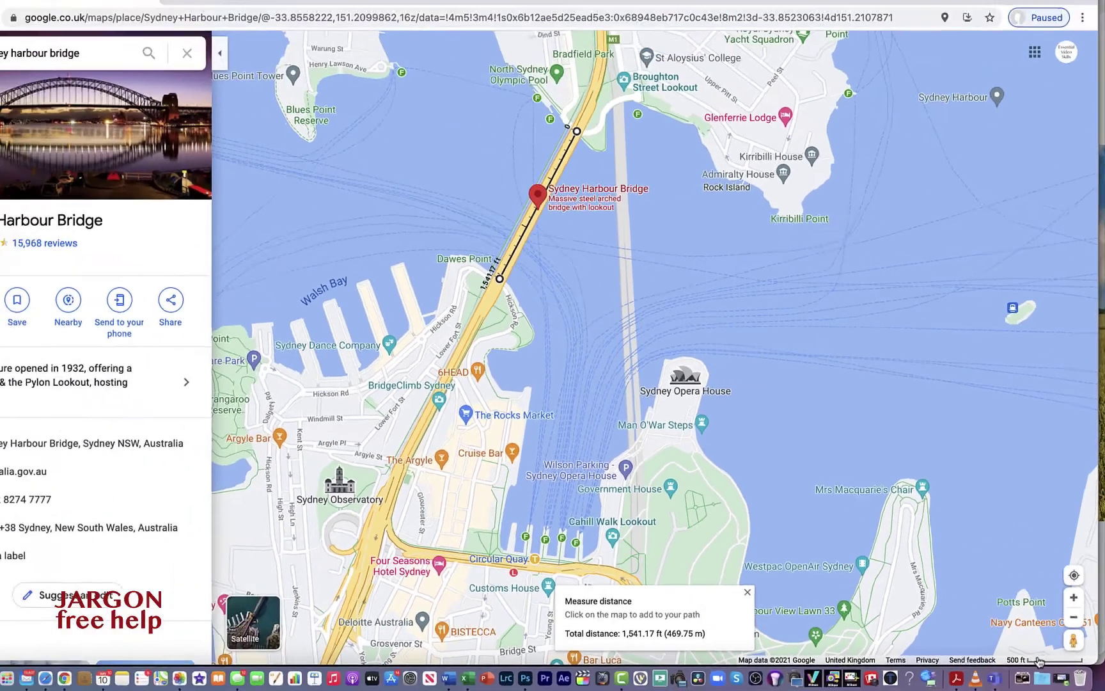
left_click(1004, 679)
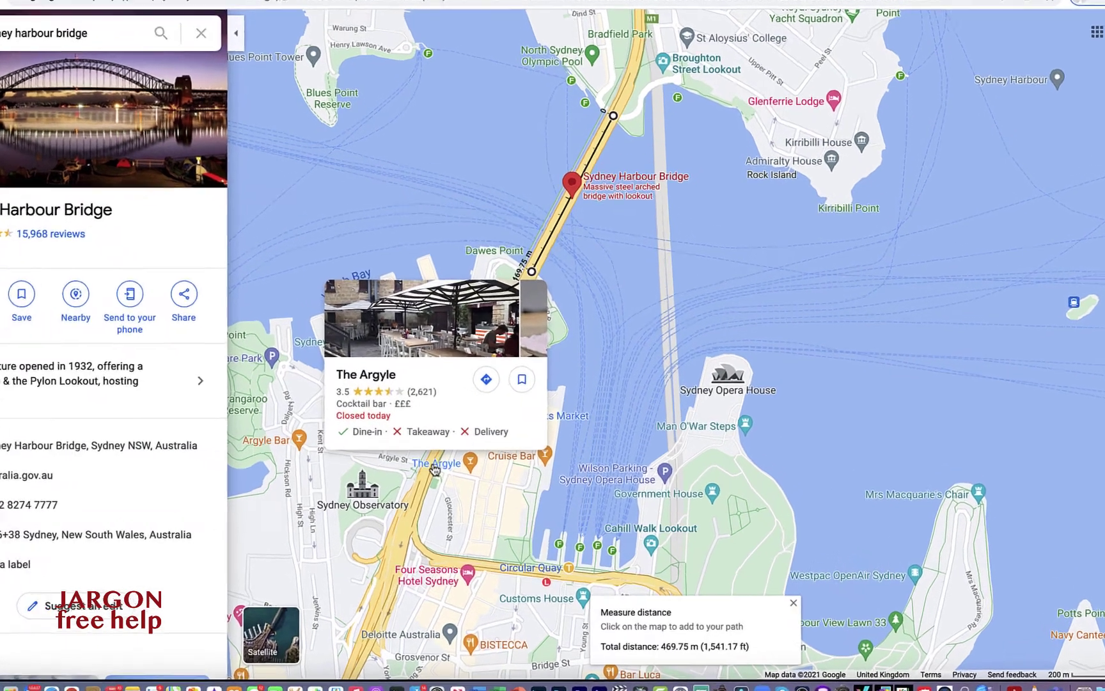
Step: Extend the path through The Rocks, along Circular Quay and past the Opera House to the peninsula tip
left_click(452, 473)
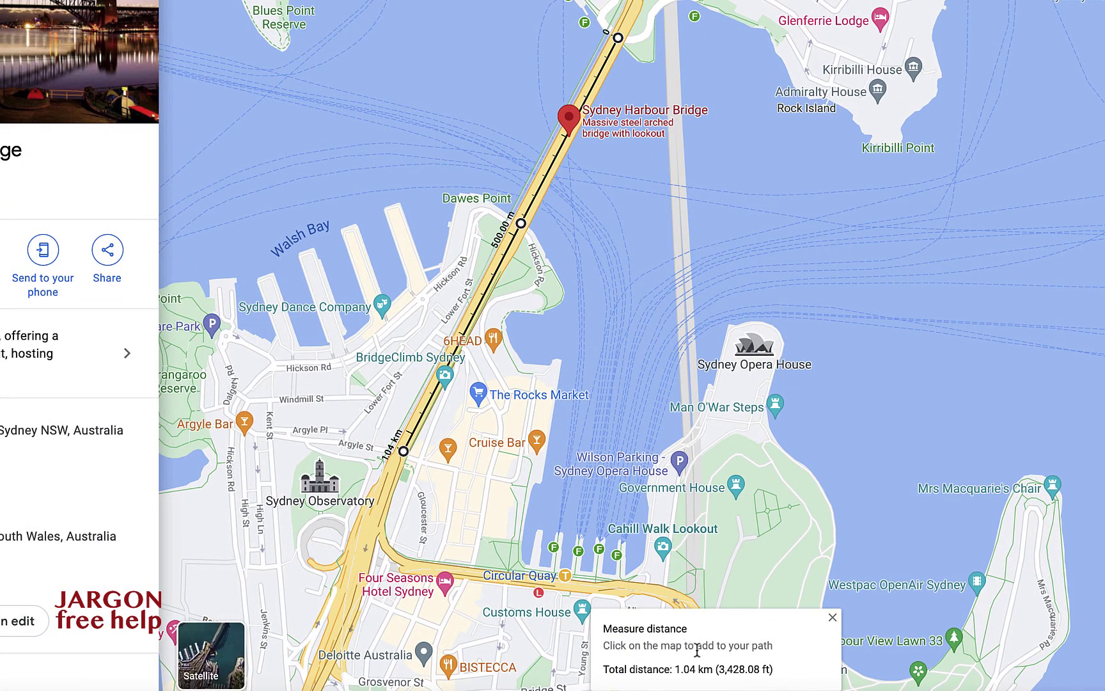
left_click(454, 472)
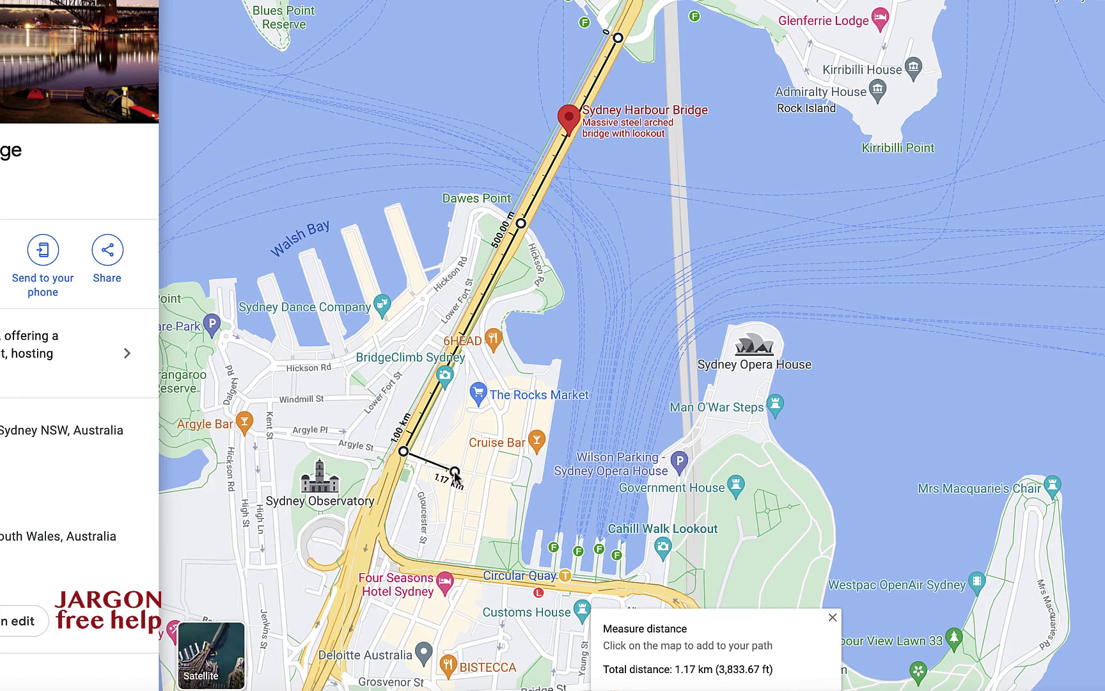
left_click(439, 557)
left_click(529, 564)
left_click(622, 579)
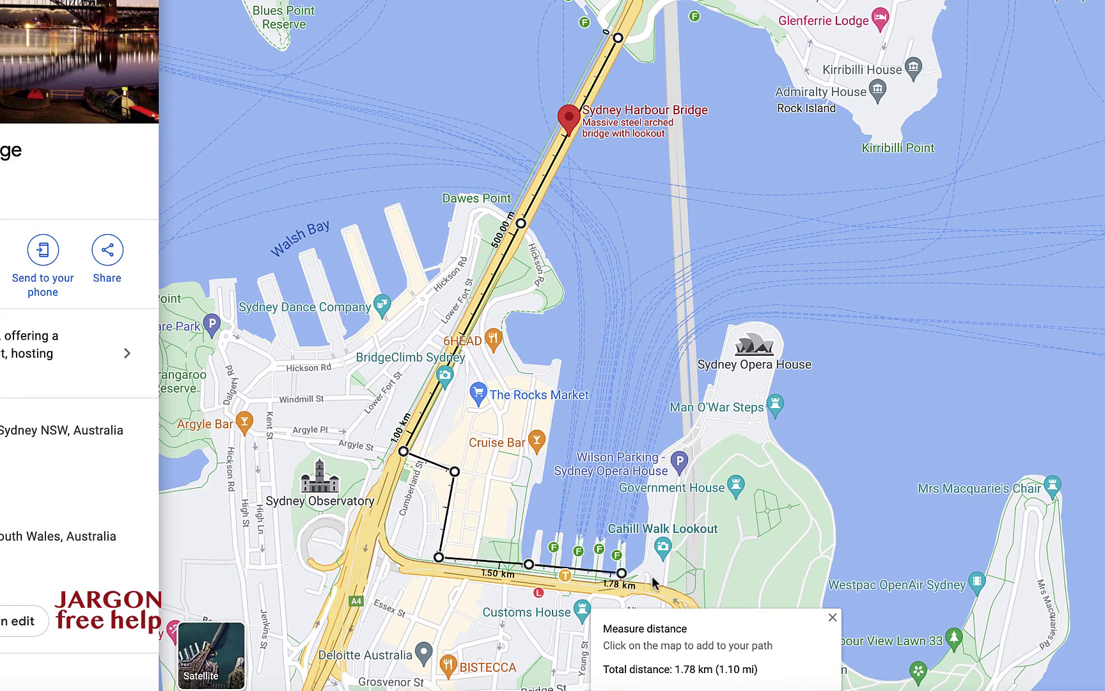
left_click(665, 577)
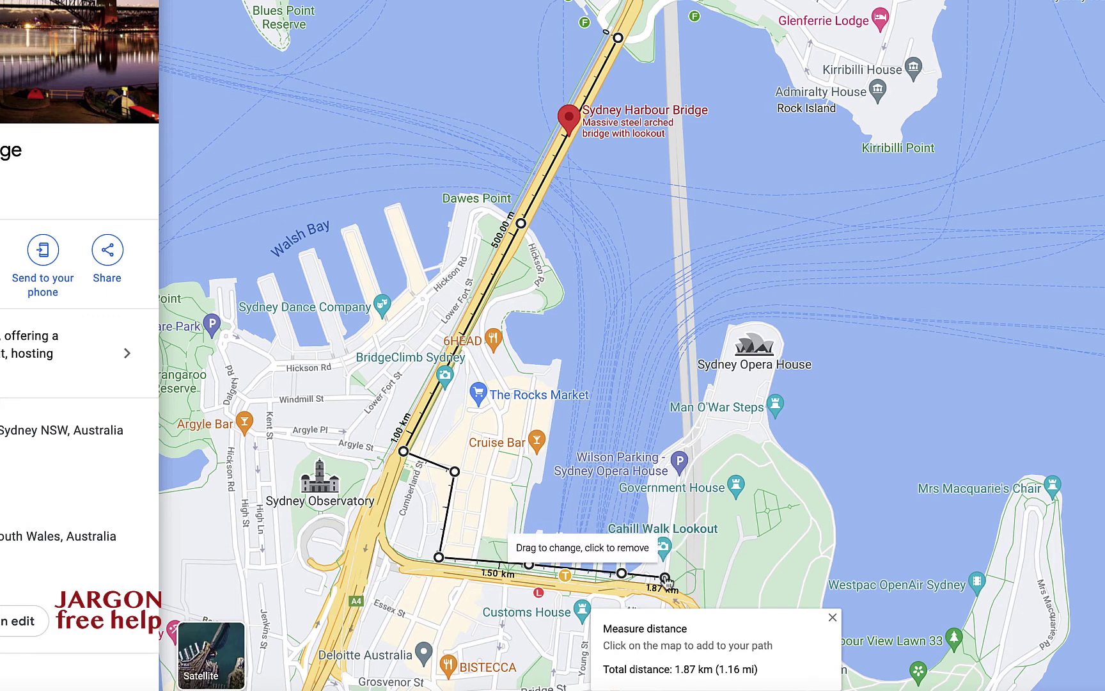
left_click(728, 364)
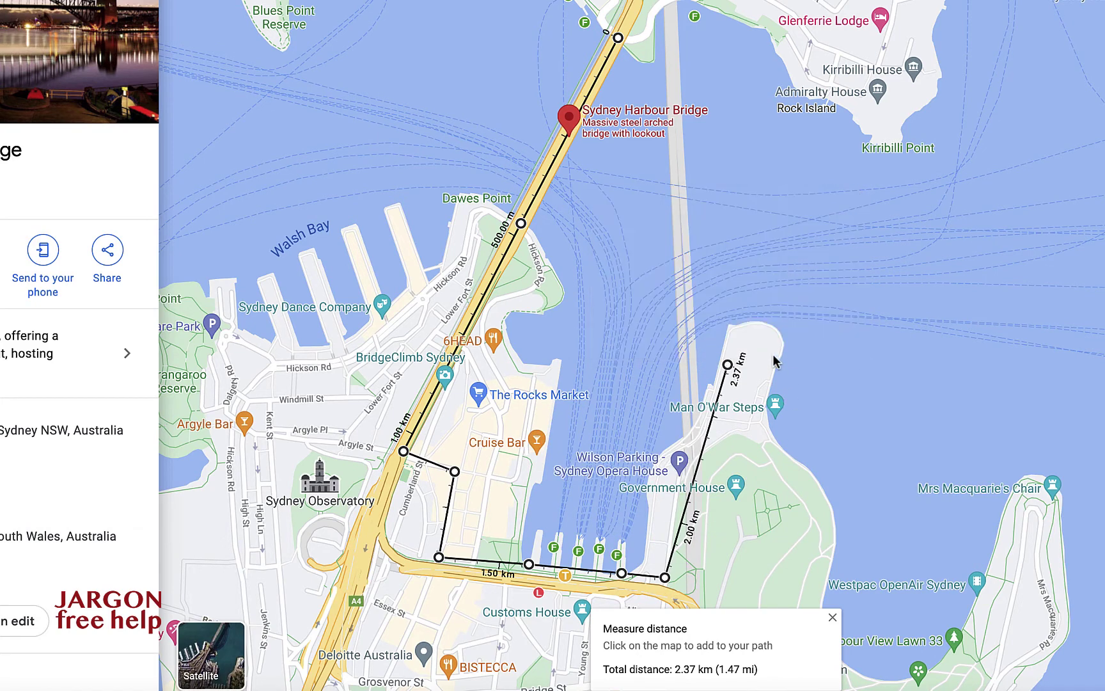
left_click(764, 328)
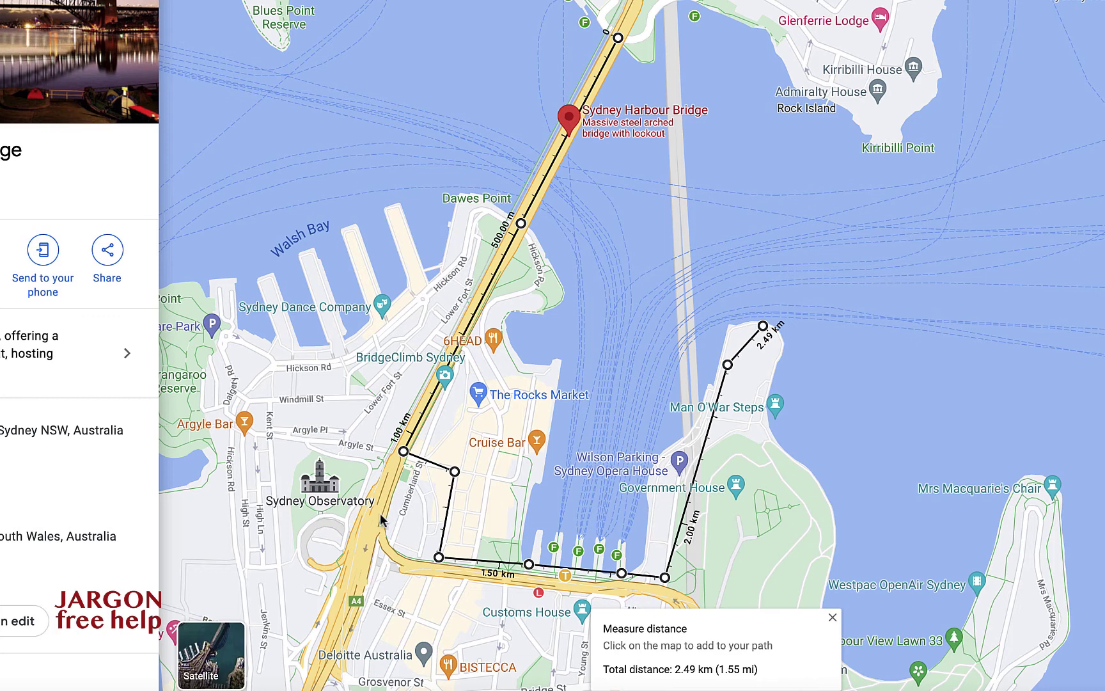
Step: Shift both street corners east and merge the accidental extra points back into the end point
left_click_drag(455, 472, 487, 476)
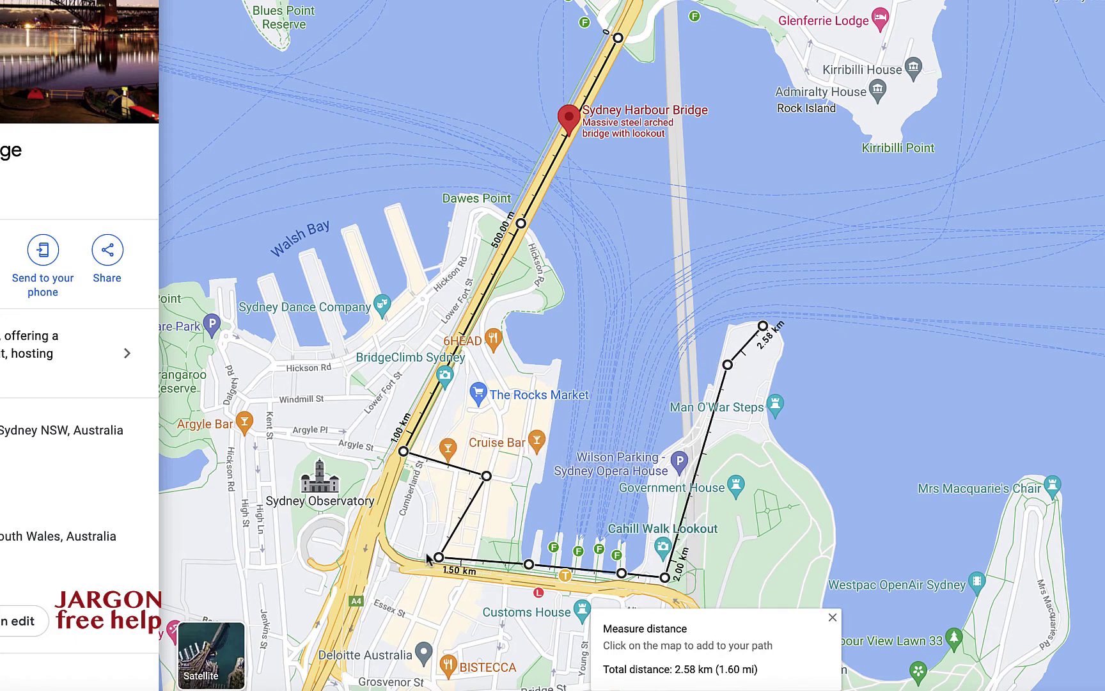
left_click_drag(439, 557, 477, 564)
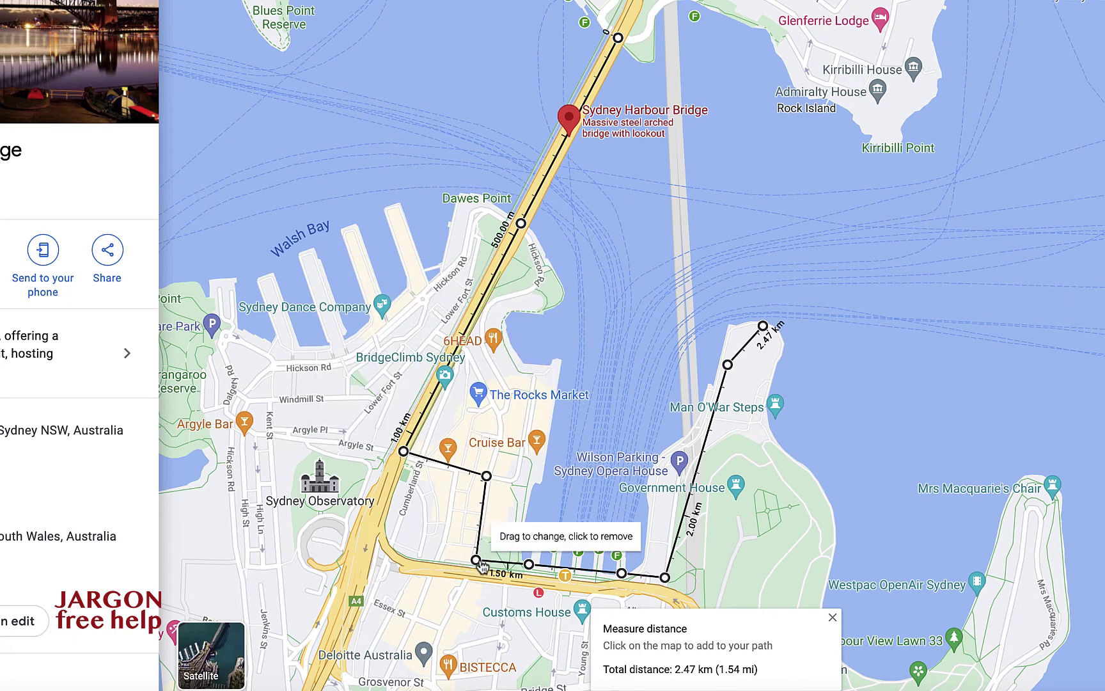
left_click(457, 468)
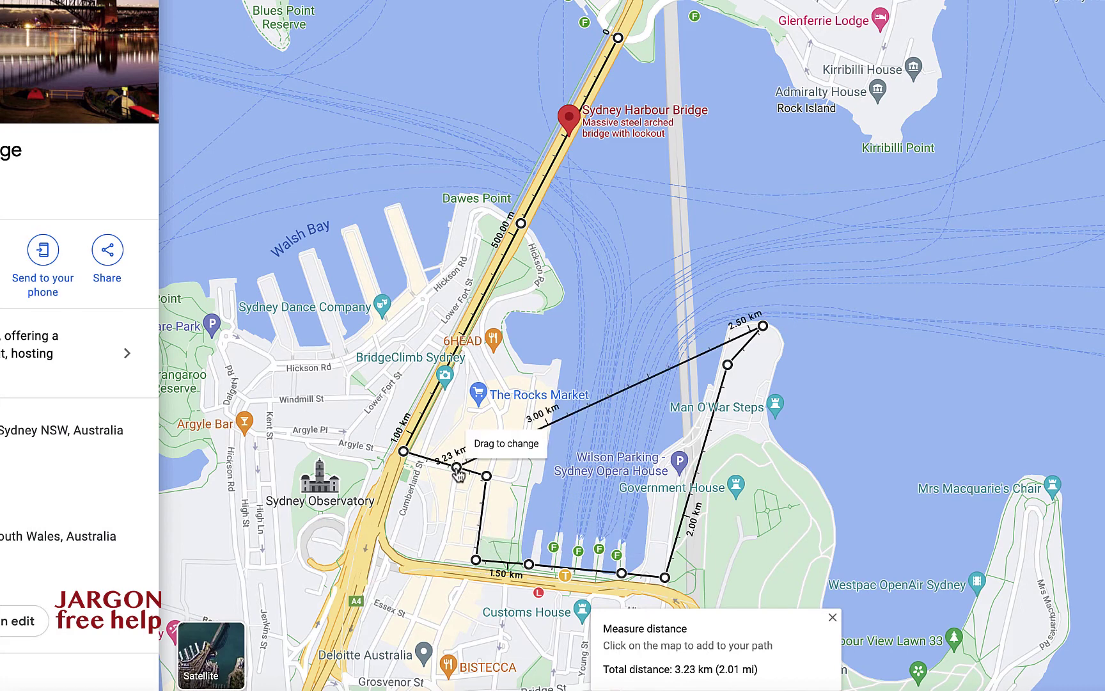
left_click_drag(457, 467, 763, 329)
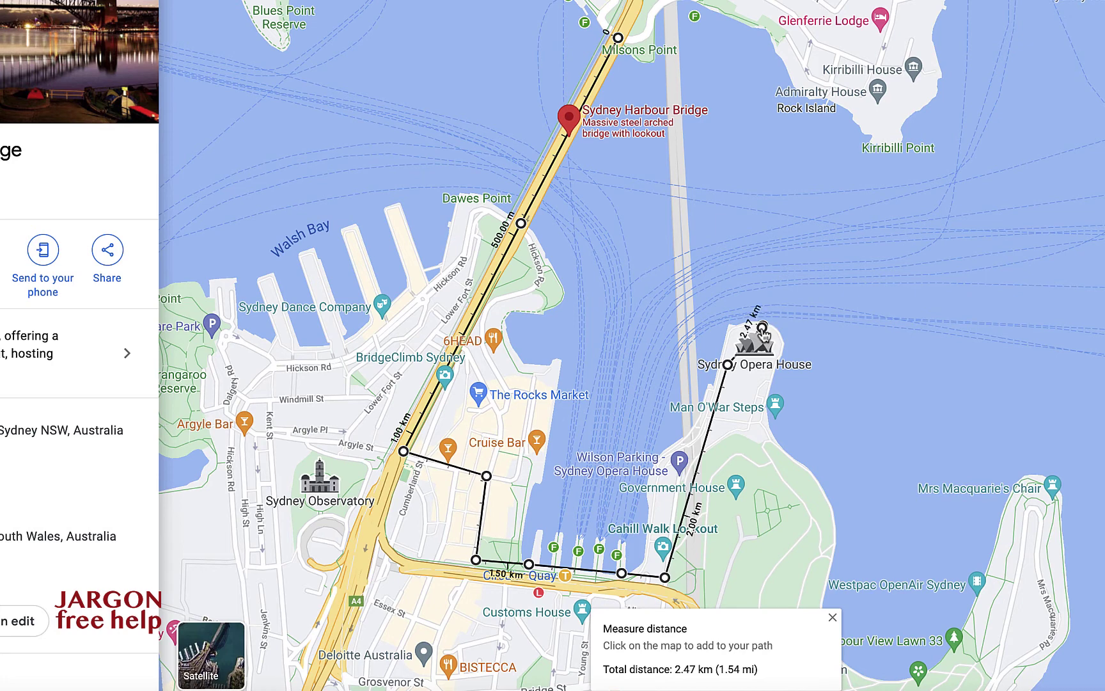
left_click(453, 469)
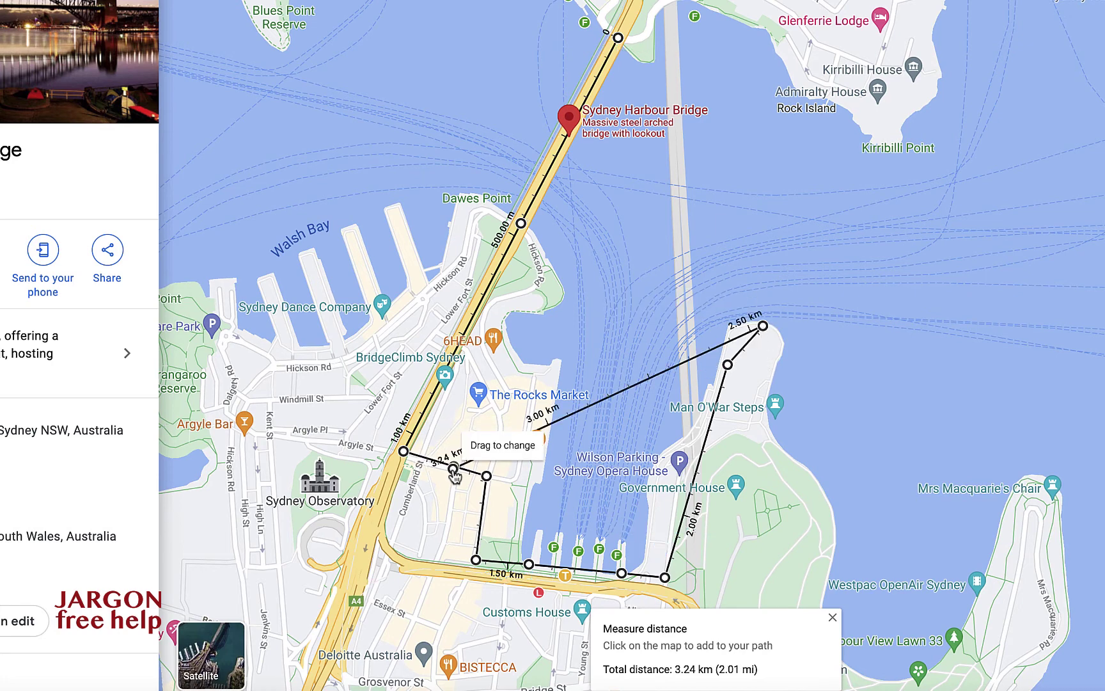
left_click_drag(453, 469, 763, 328)
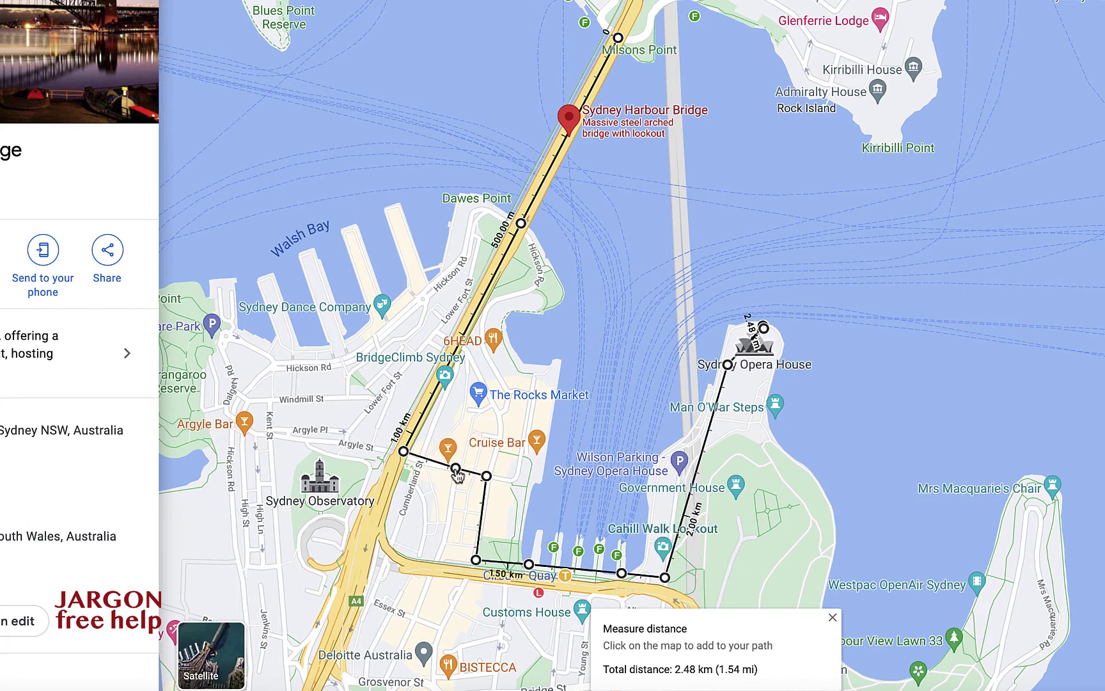
Step: Add and adjust corners so the line follows The Rocks streets down to Circular Quay
left_click_drag(455, 472, 439, 558)
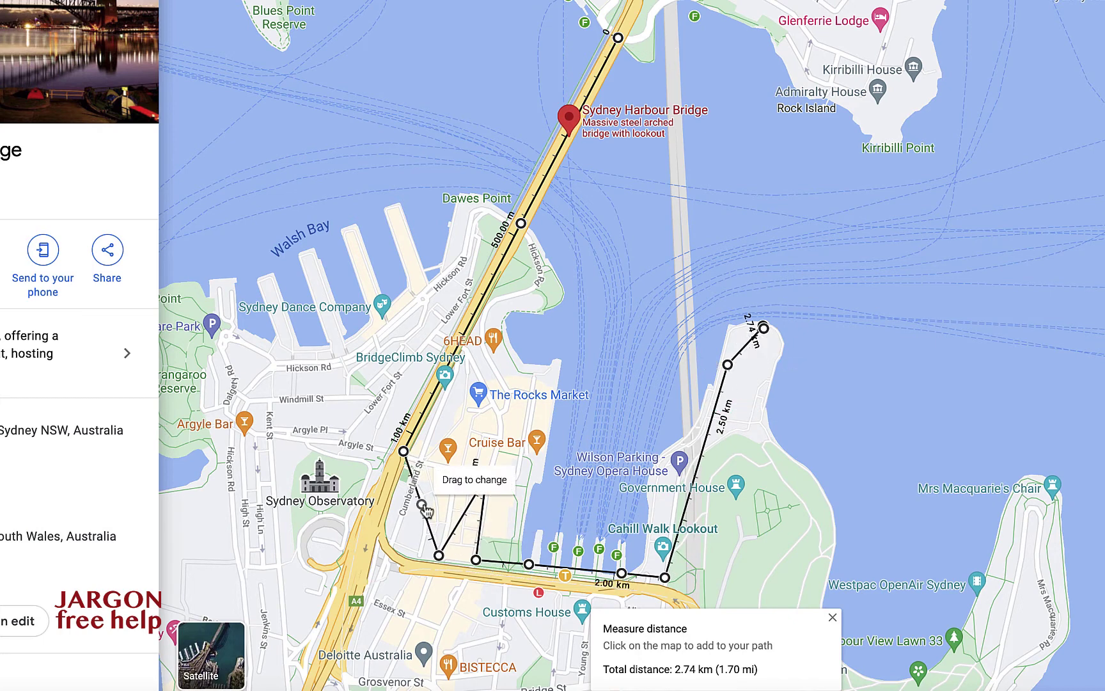
left_click_drag(421, 503, 476, 561)
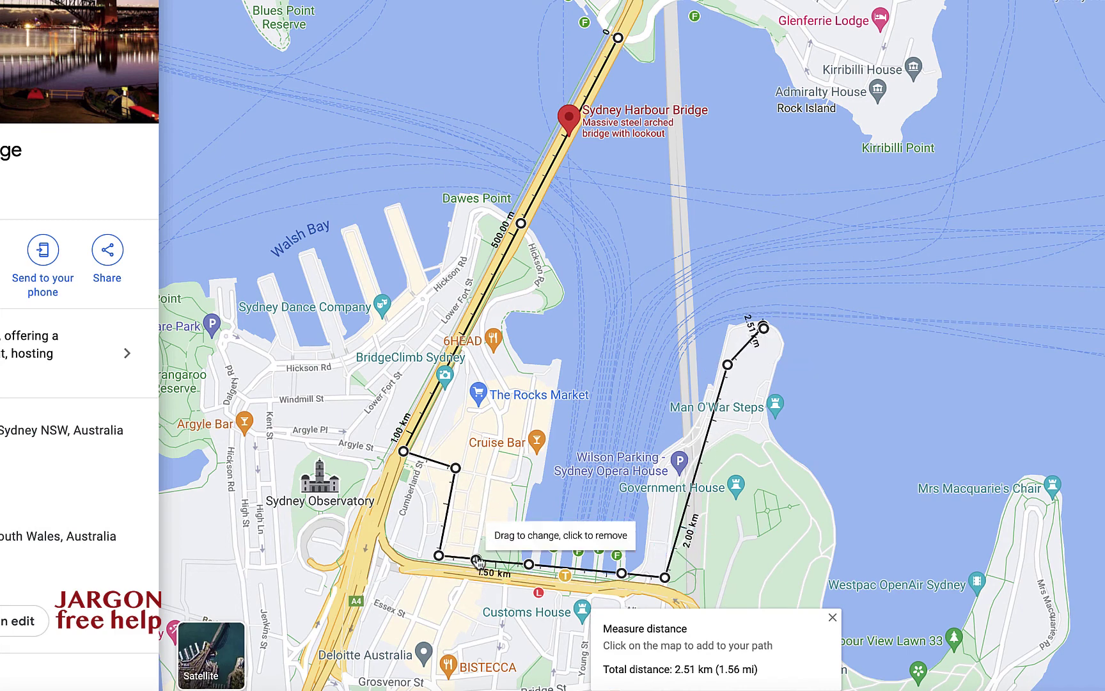
left_click_drag(457, 557, 491, 481)
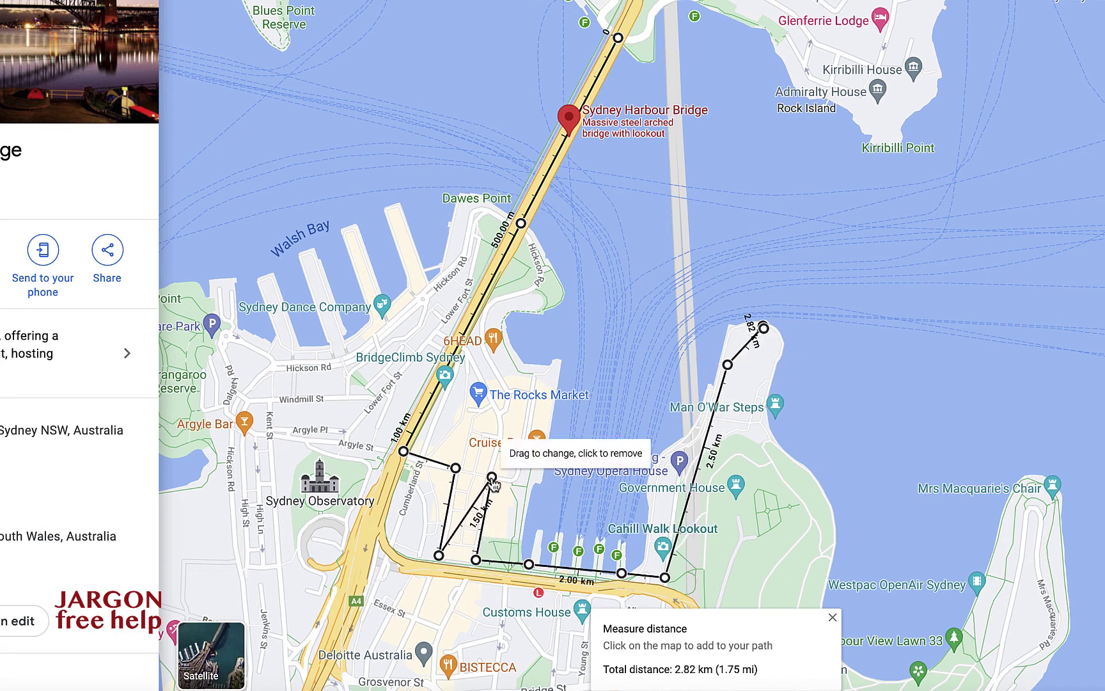
left_click_drag(475, 560, 513, 480)
left_click_drag(530, 567, 519, 568)
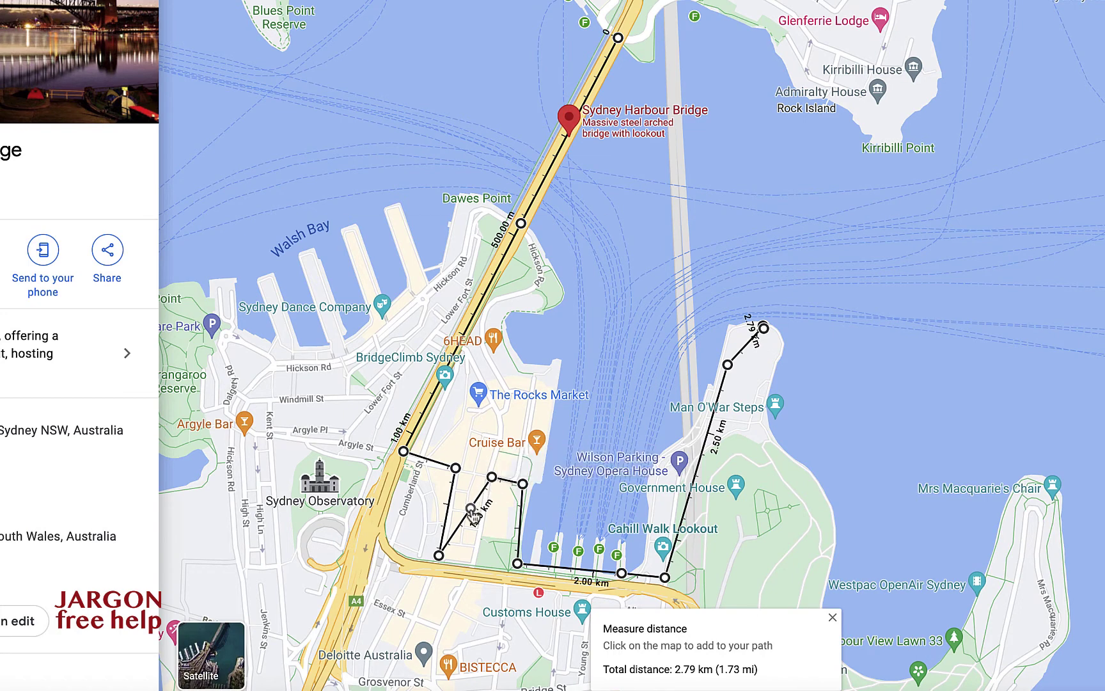
left_click_drag(472, 509, 475, 561)
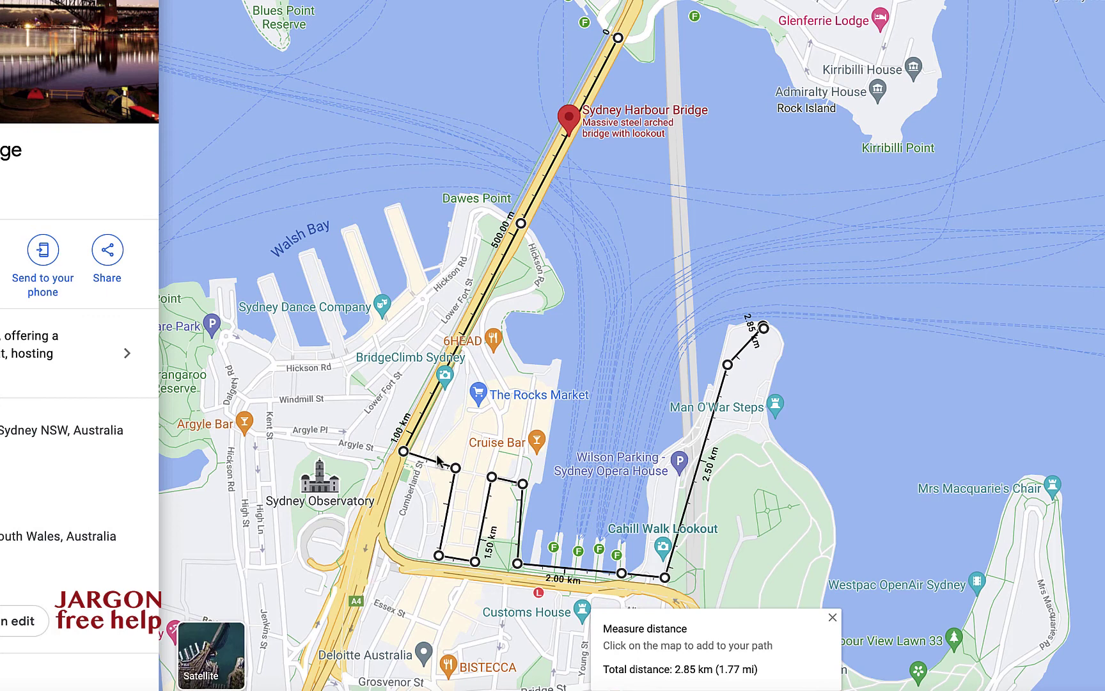
Step: Clear the measured path and its distance box from the map
right_click(630, 205)
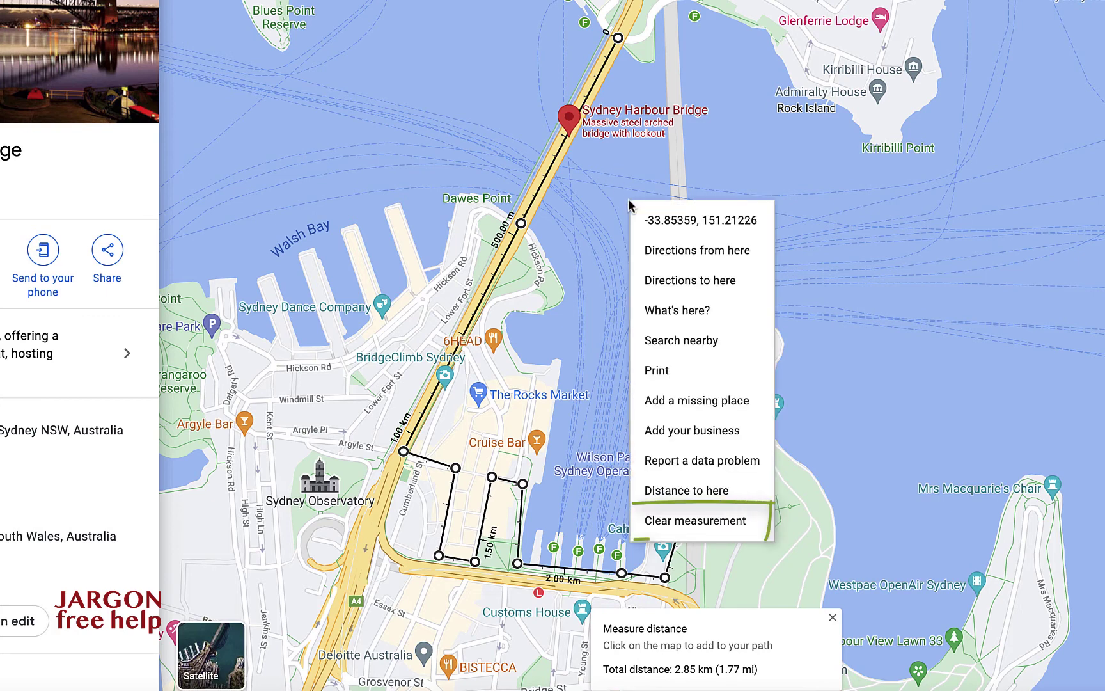
left_click(692, 521)
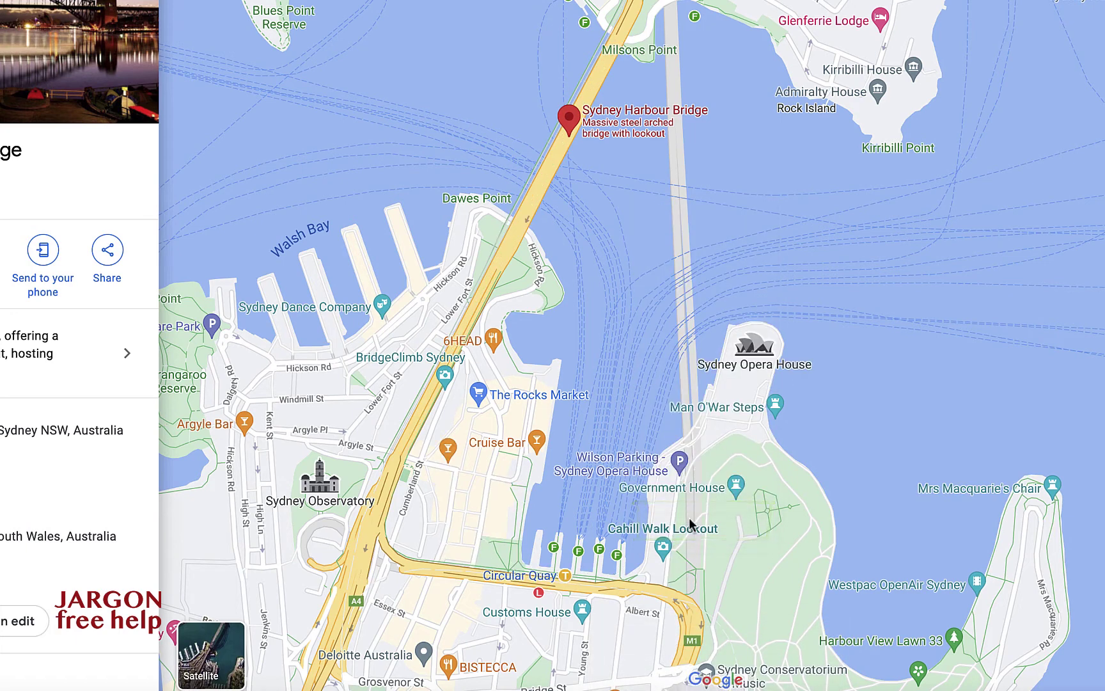